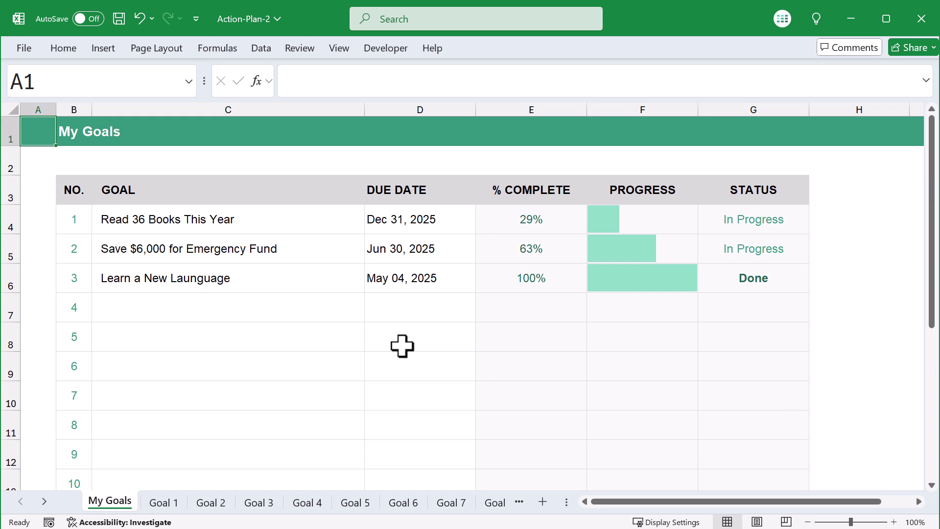
Look over the Goal 1 and Goal 2 action sheets, then return to My Goals
click(76, 221)
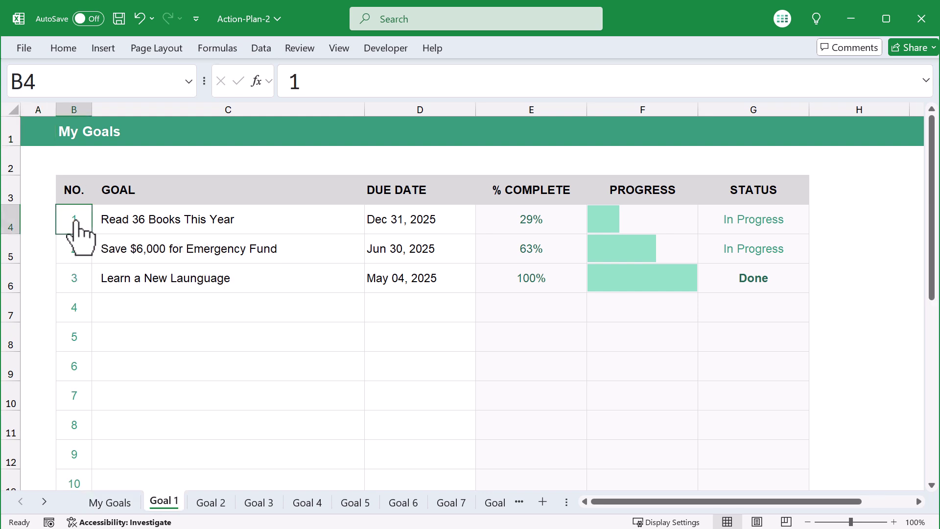
click(211, 501)
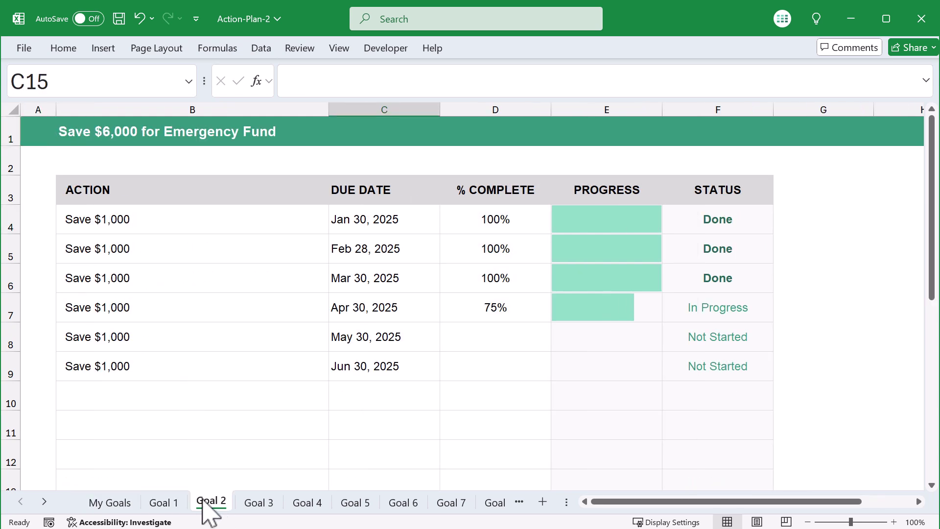
click(113, 503)
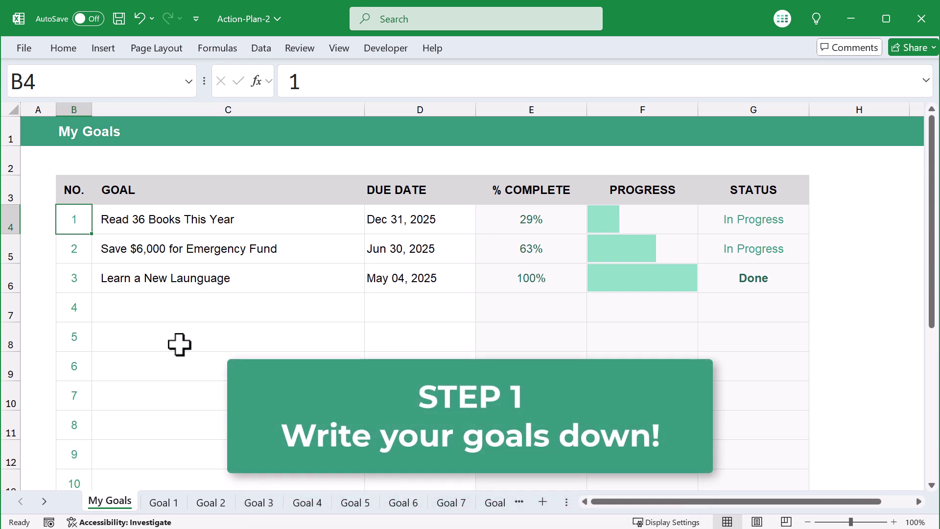
Add 'Learn Microsoft Excel' as goal 4 in C7, due 6/1/25
click(240, 303)
text(Learn Microsoft)
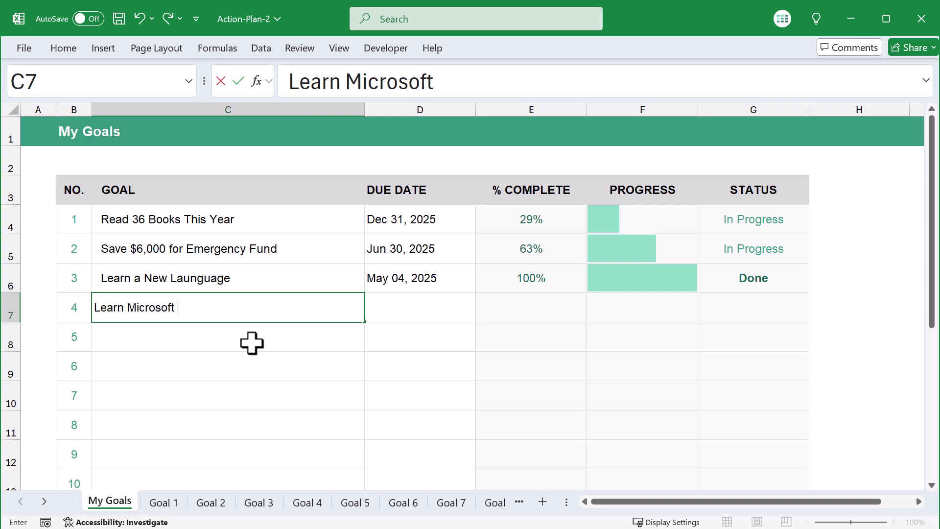
text( Excel)
key(Tab)
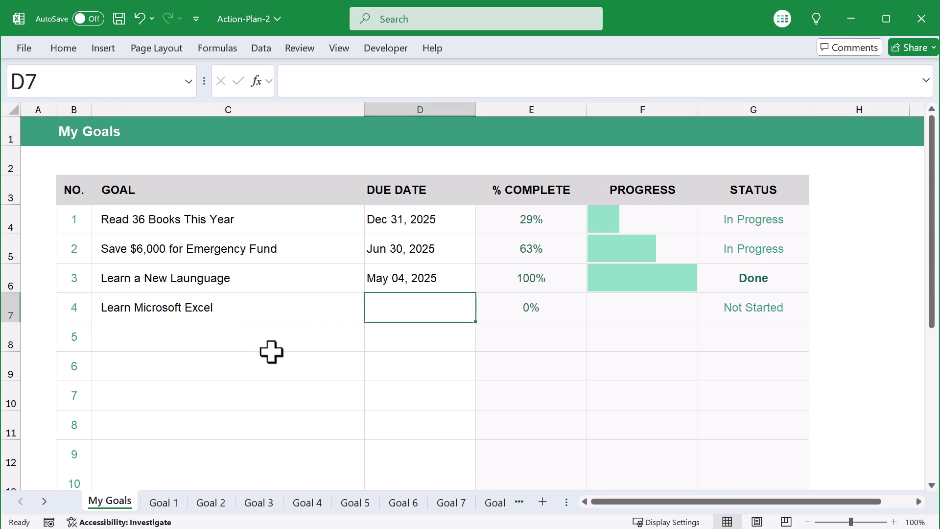
text(6/1/25)
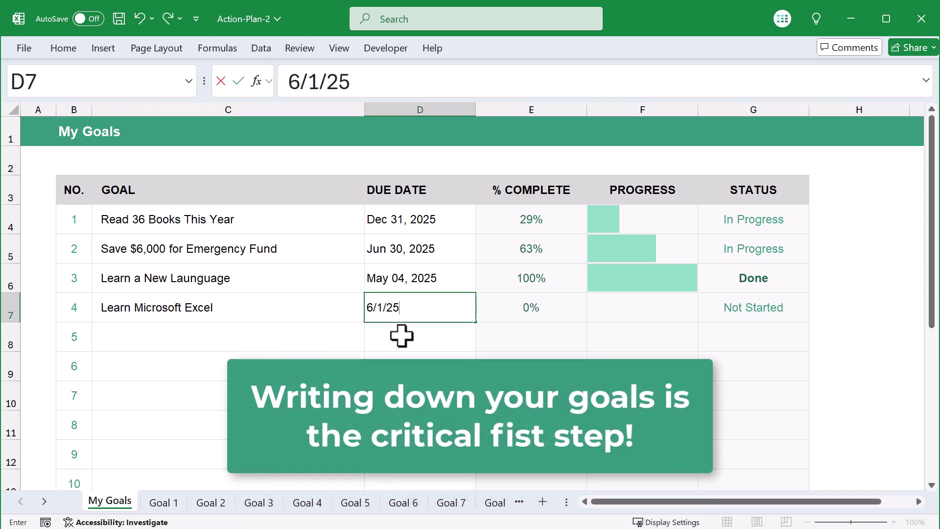
key(Return)
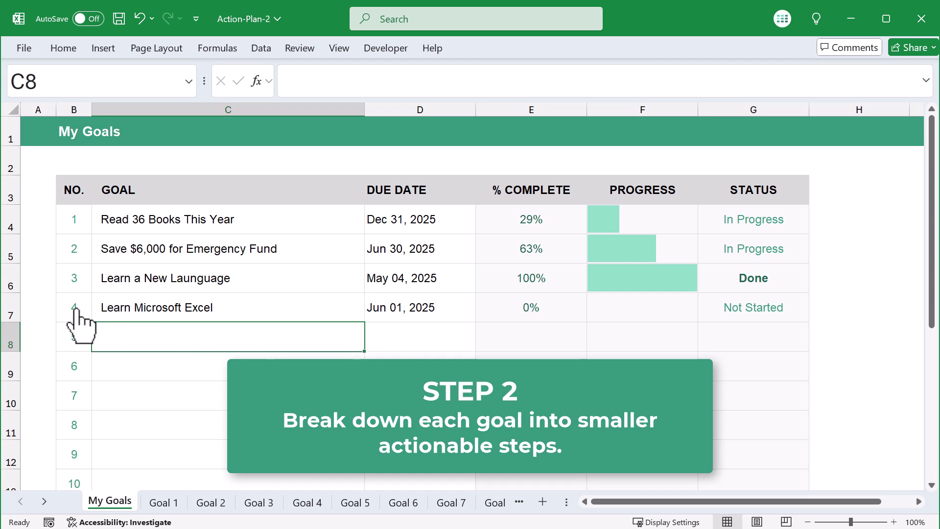
Open the Goal 4 sheet and enter 'Find a good Excel Course' and 'Enroll in the Excel Course'
click(76, 308)
click(227, 220)
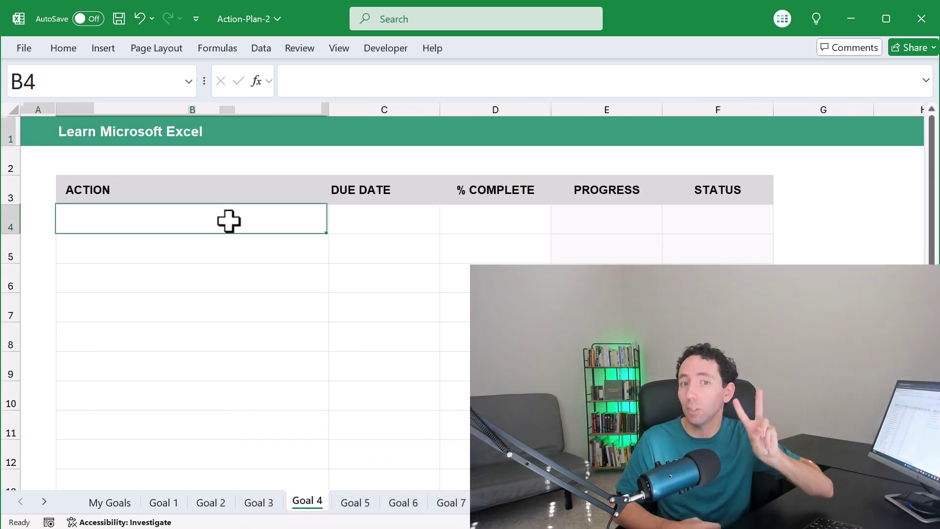
text(Find a )
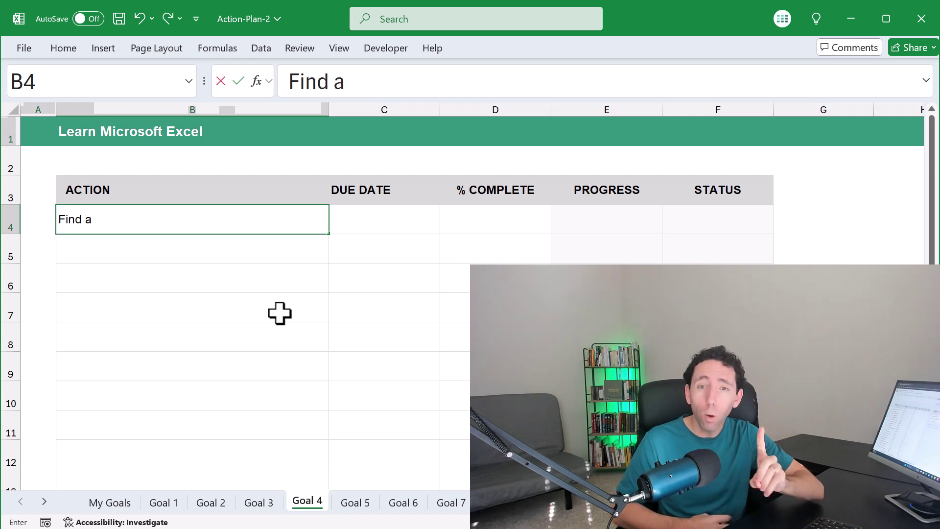
text(good Exc)
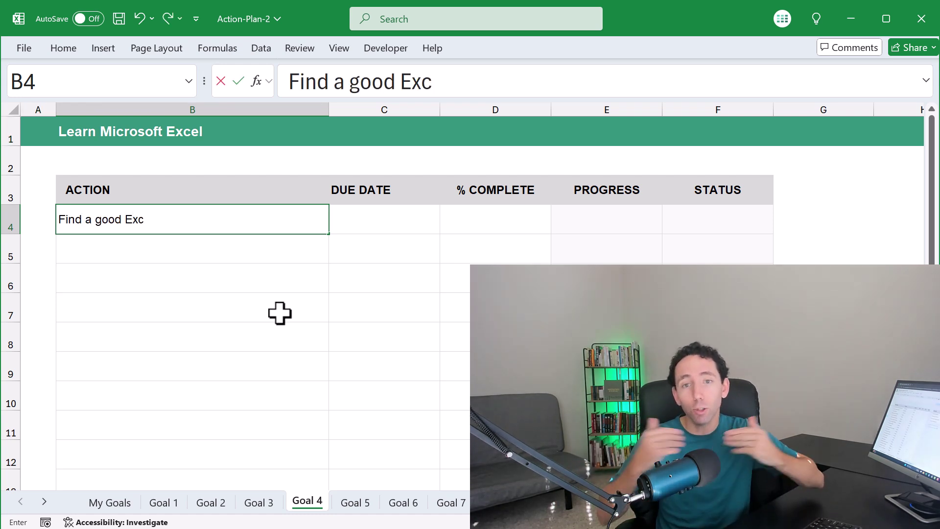
text(el Course)
key(Return)
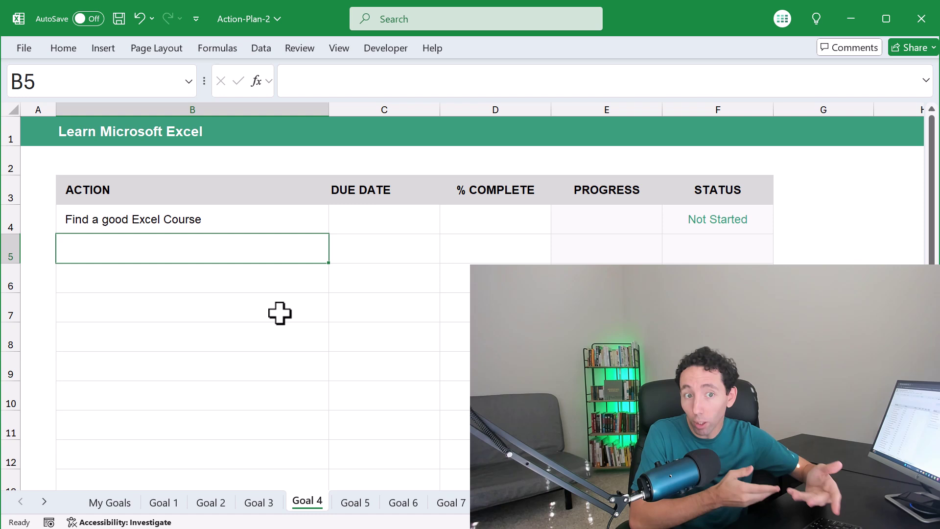
text(Enroll in the Excel Cour)
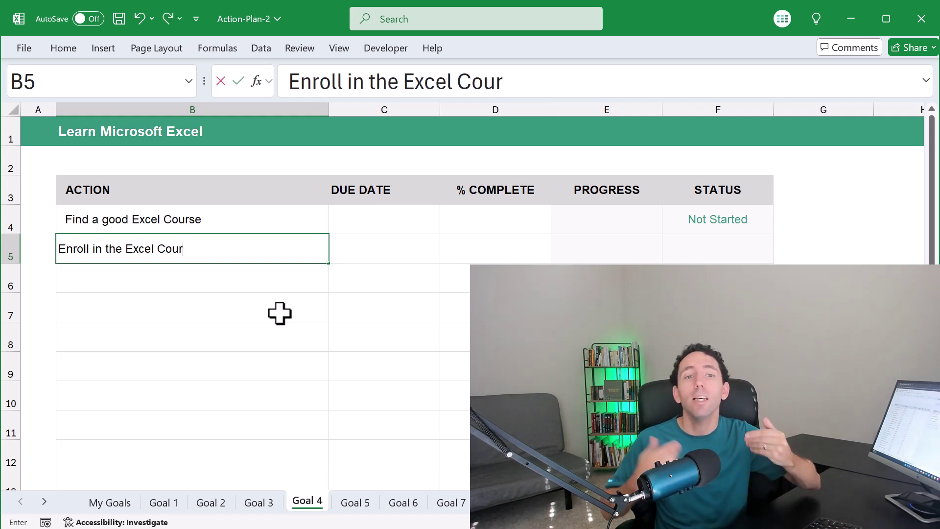
text(se)
key(Return)
Add 'Complete the Excel Course' and 'Practice, Practice, and More Practice' as actions three and four
text(Comp)
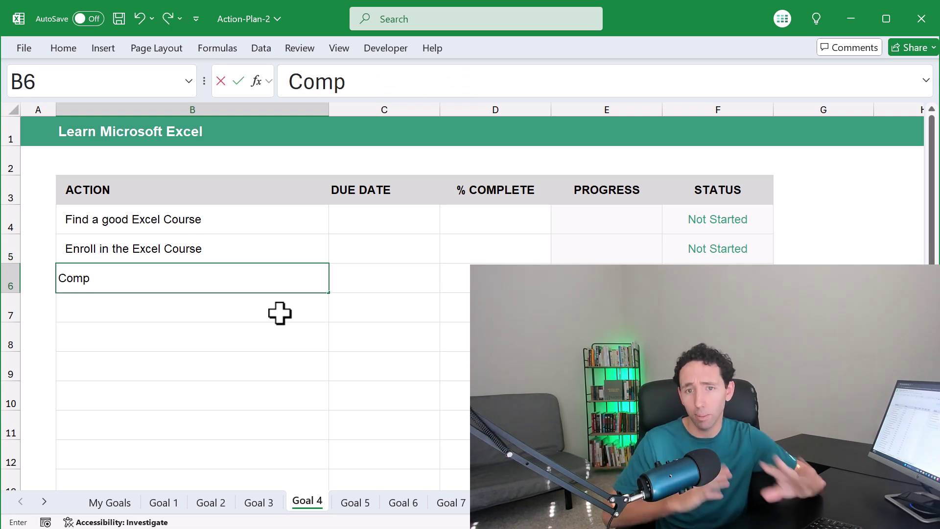
text(lete the Excel)
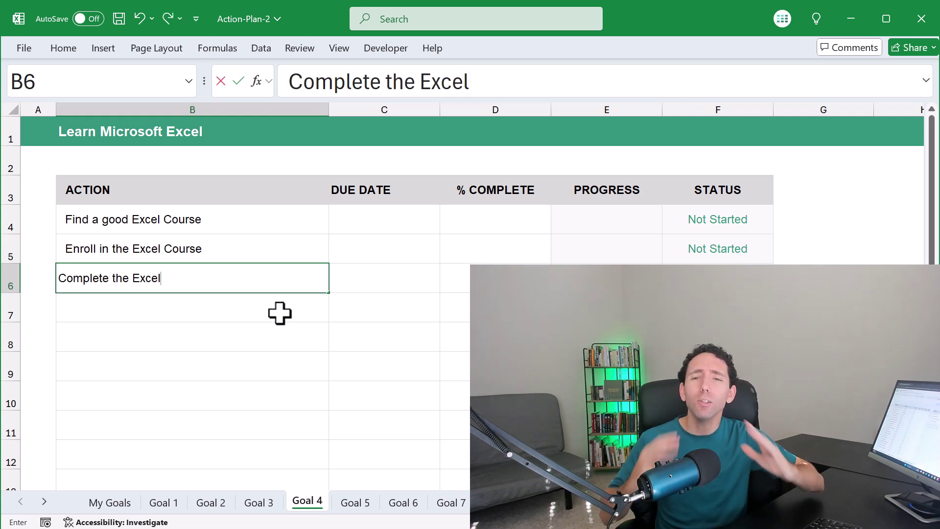
text( Course)
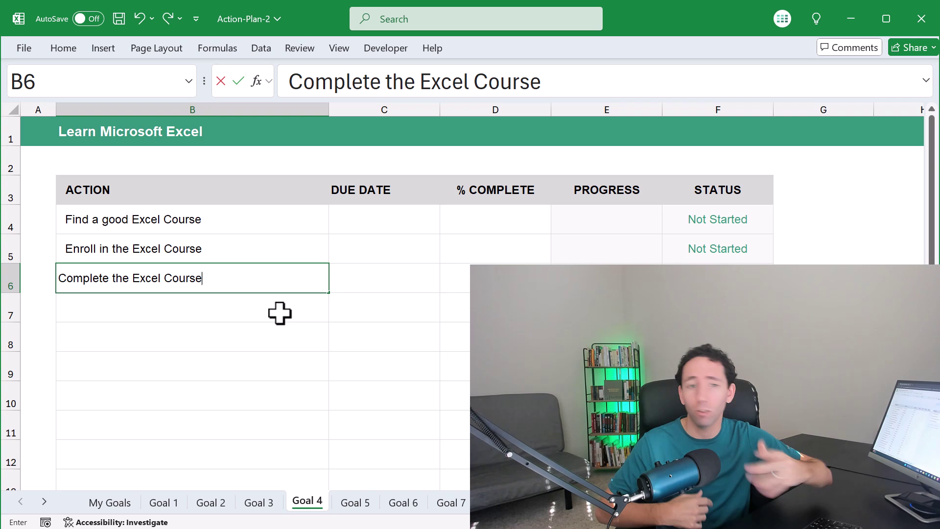
key(Return)
text(Pra)
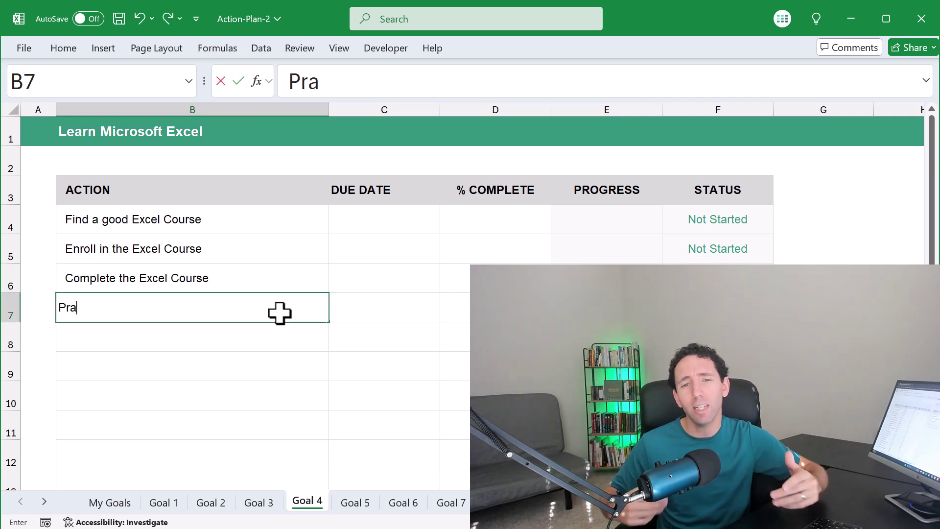
text(ctice, Practice)
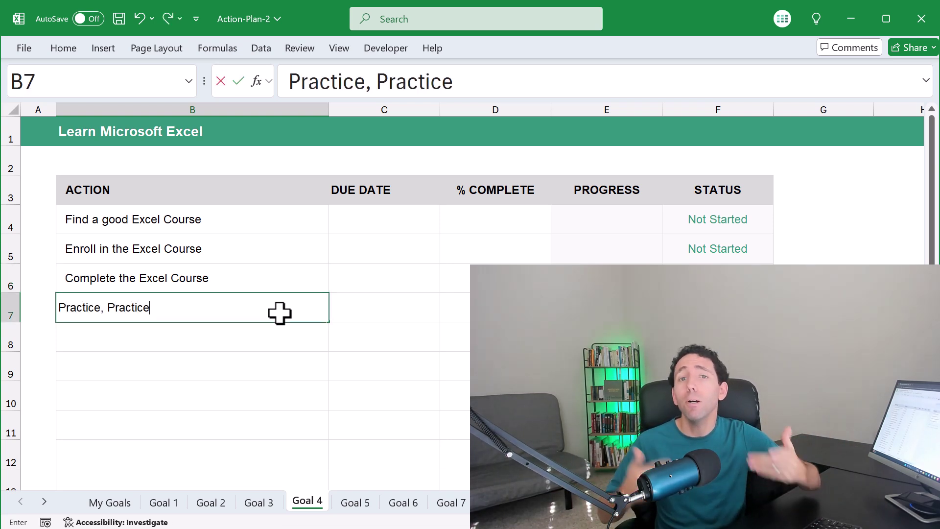
text(, and More)
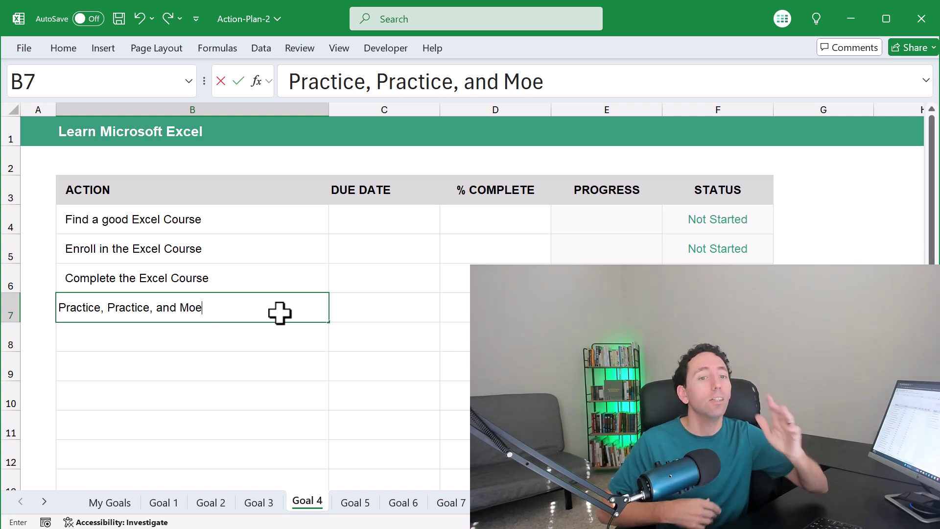
key(BackSpace)
text(re Practice)
key(Return)
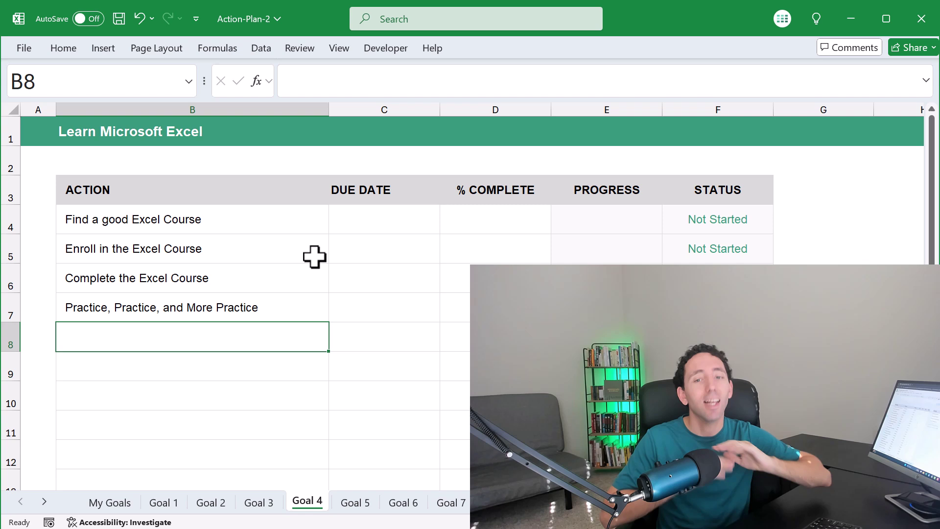
click(307, 219)
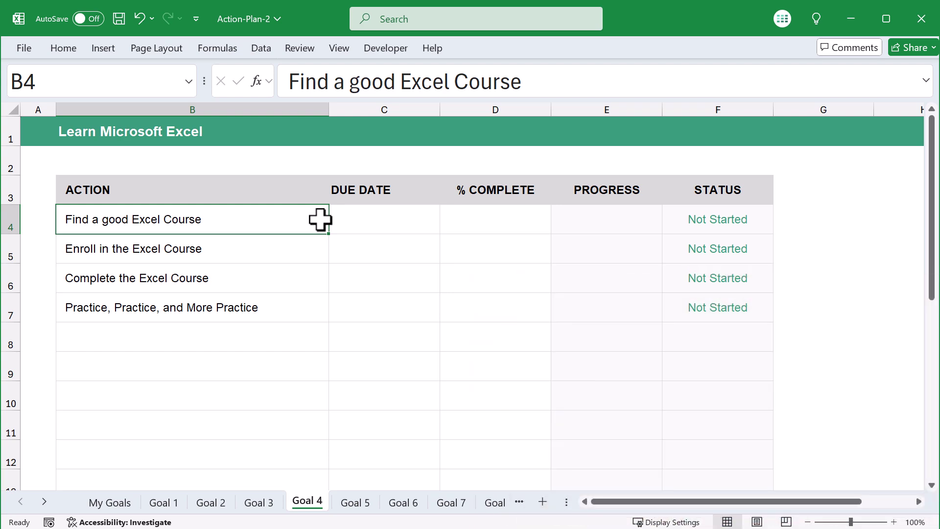
click(310, 245)
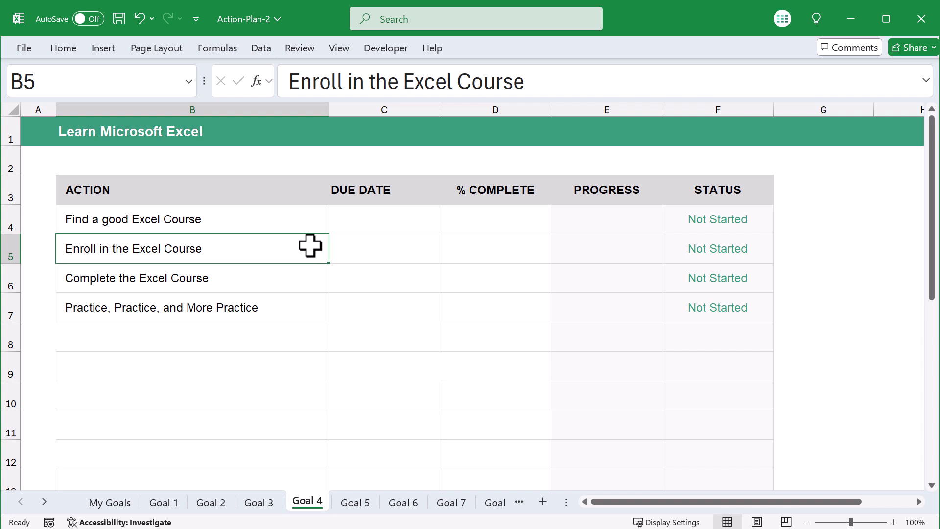
click(309, 282)
click(311, 310)
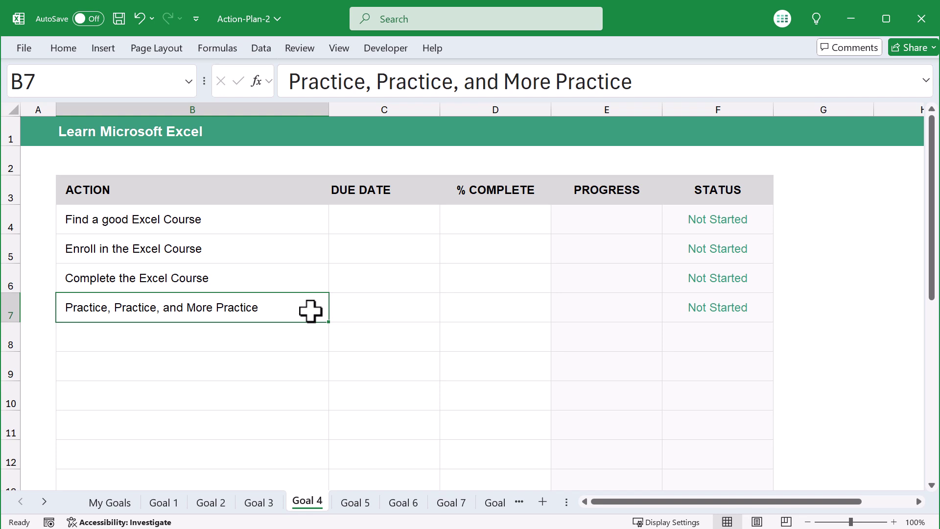
click(167, 131)
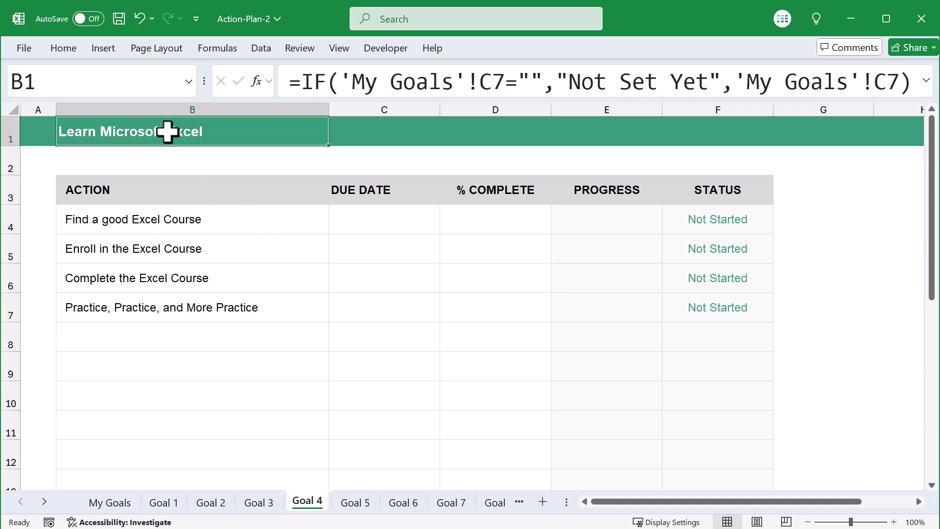
click(297, 228)
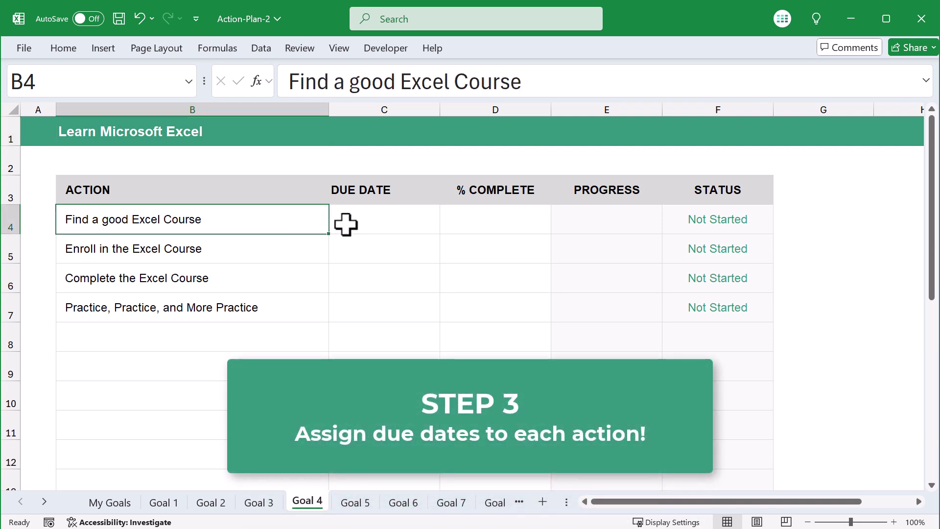
click(392, 224)
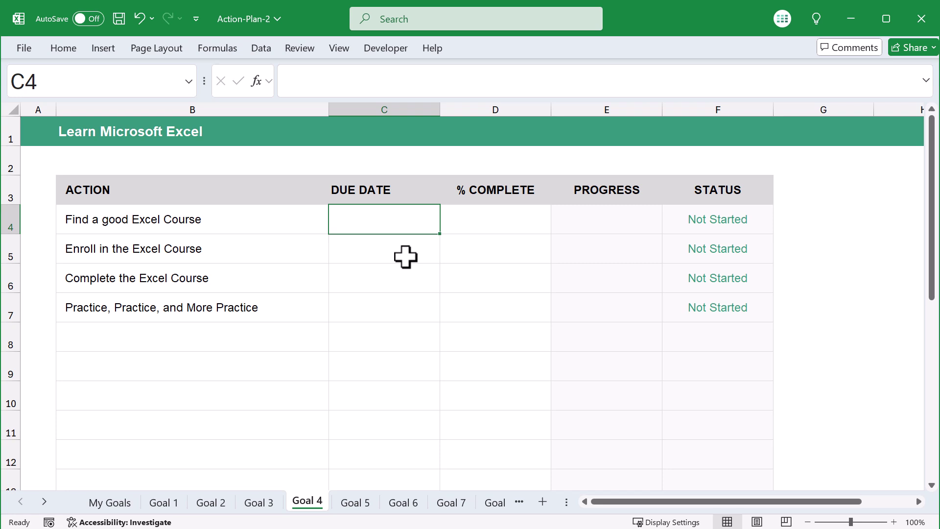
Enter due dates 1/10/25, 1/25/25, 3/1/25 and 5/1/25 for the four Goal 4 actions
text(1/10/25)
key(Return)
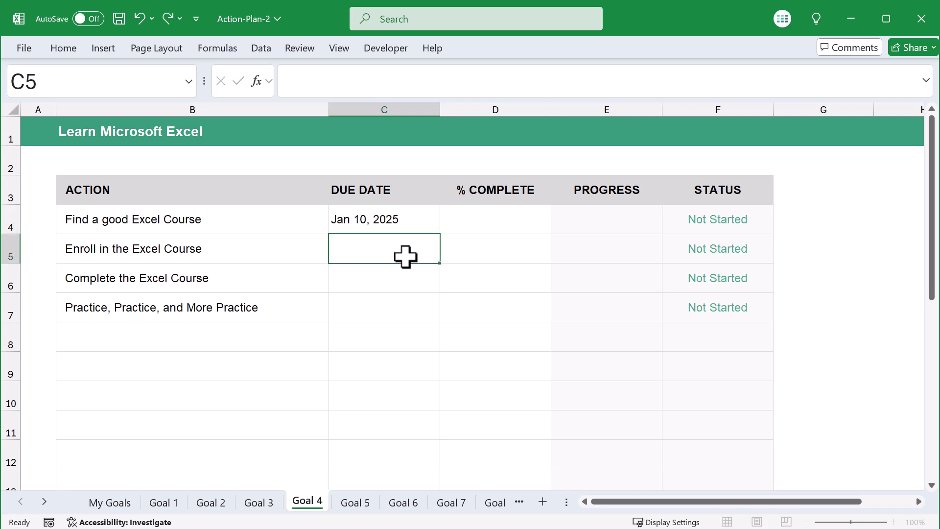
text(1/25)
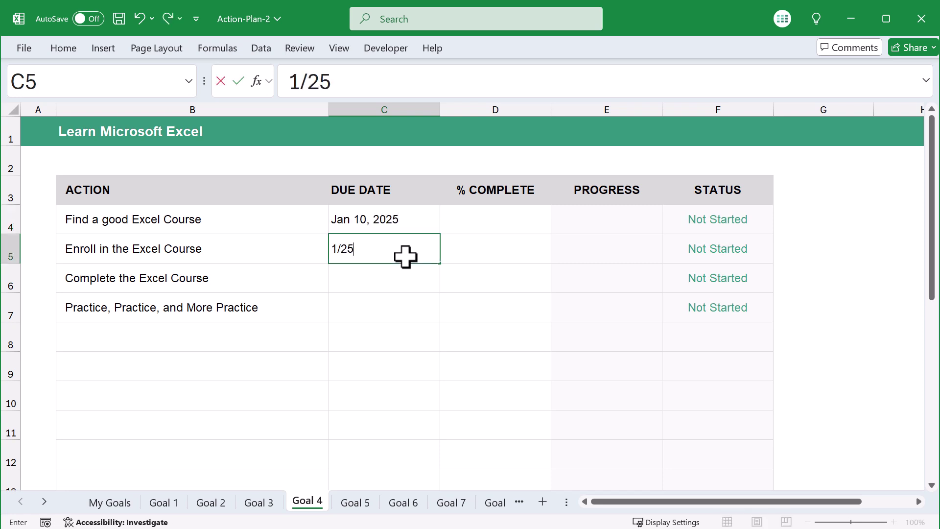
text(/25)
key(Return)
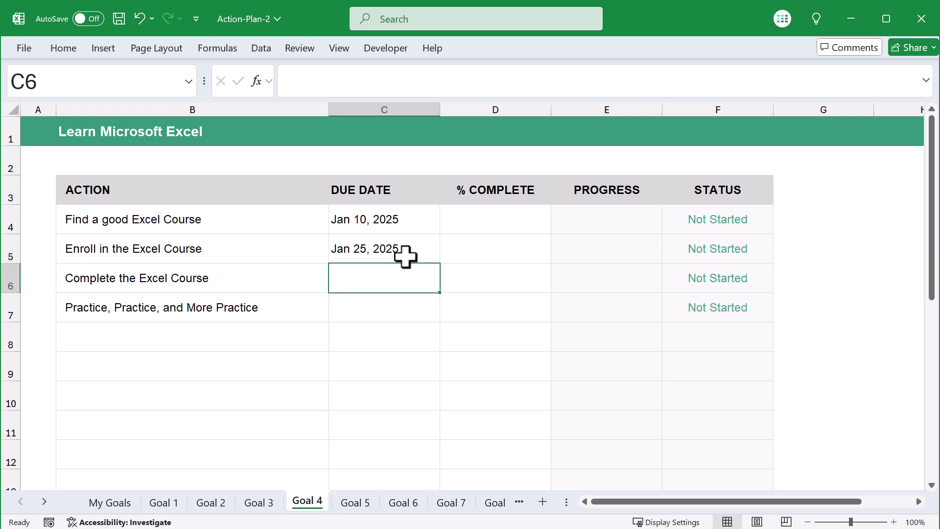
text(3/1/25)
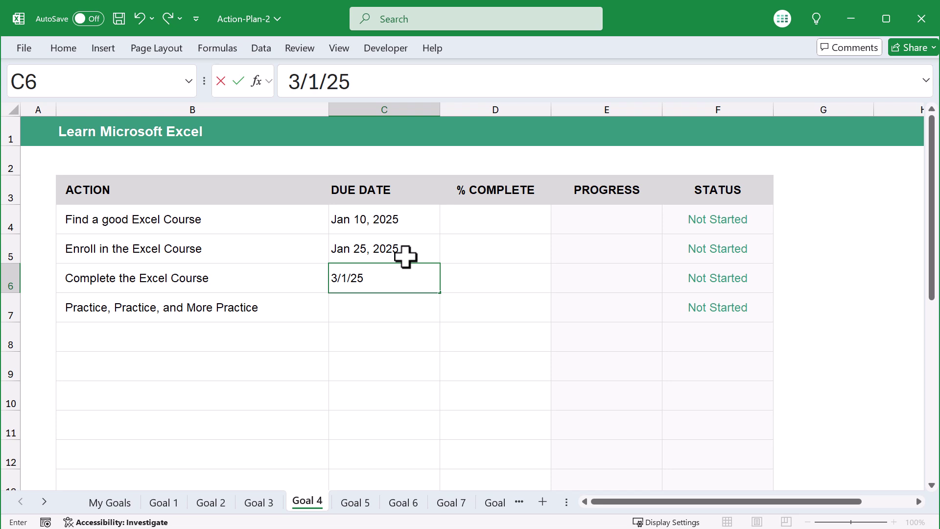
key(Return)
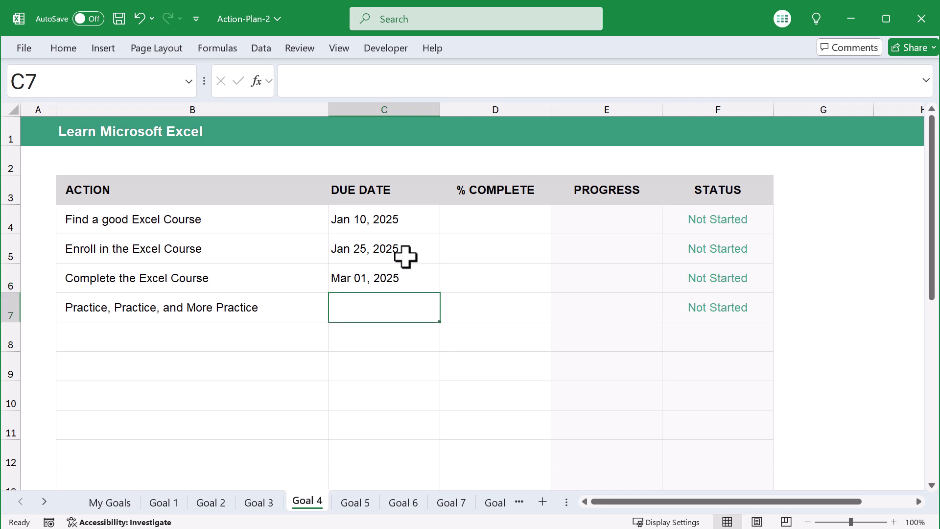
text(5/1/25)
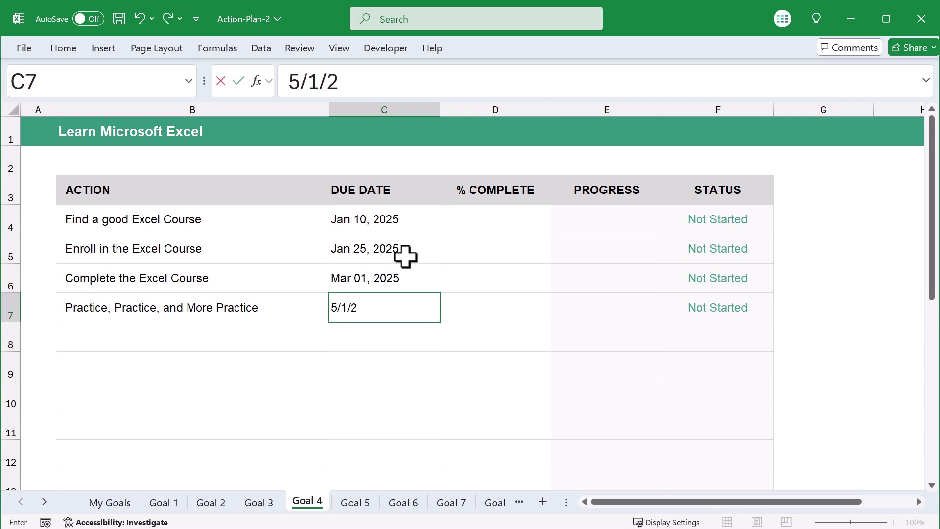
key(Return)
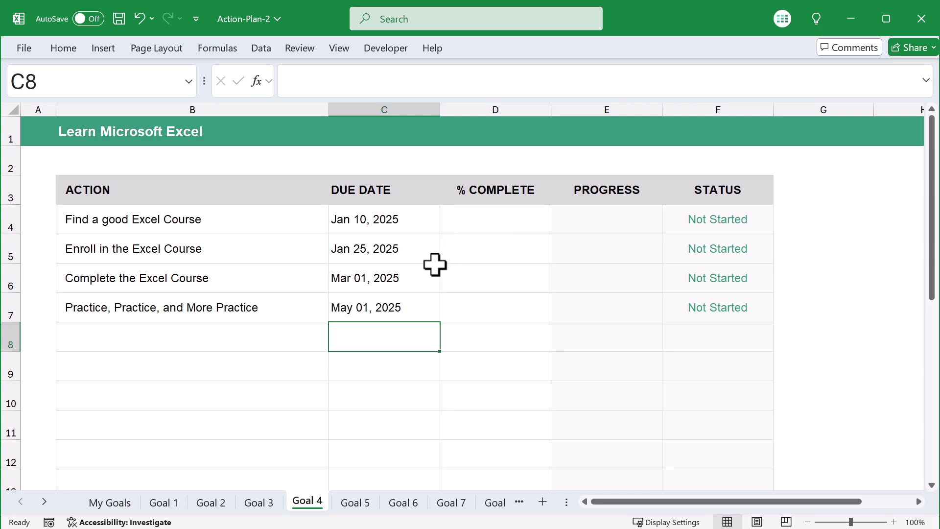
Return to My Goals and check goal 4's Jun 01, 2025 due date in D7
click(125, 504)
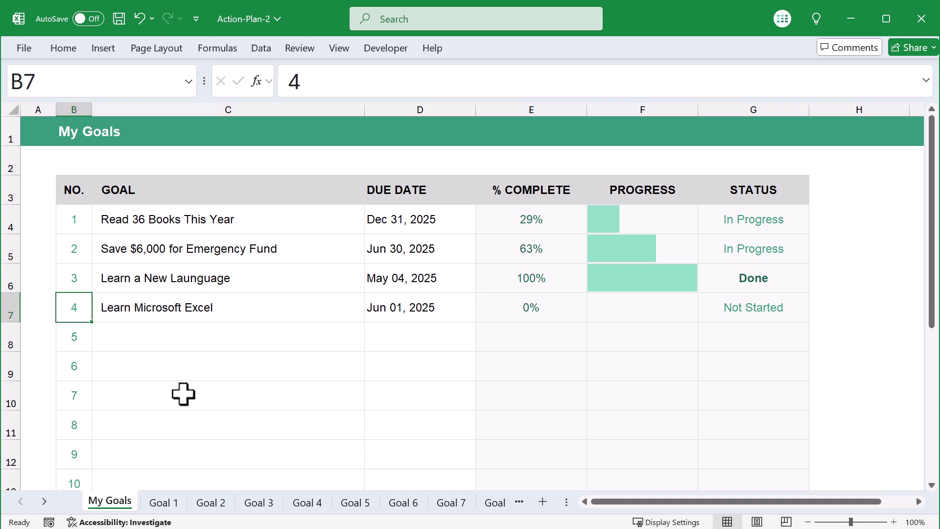
click(420, 313)
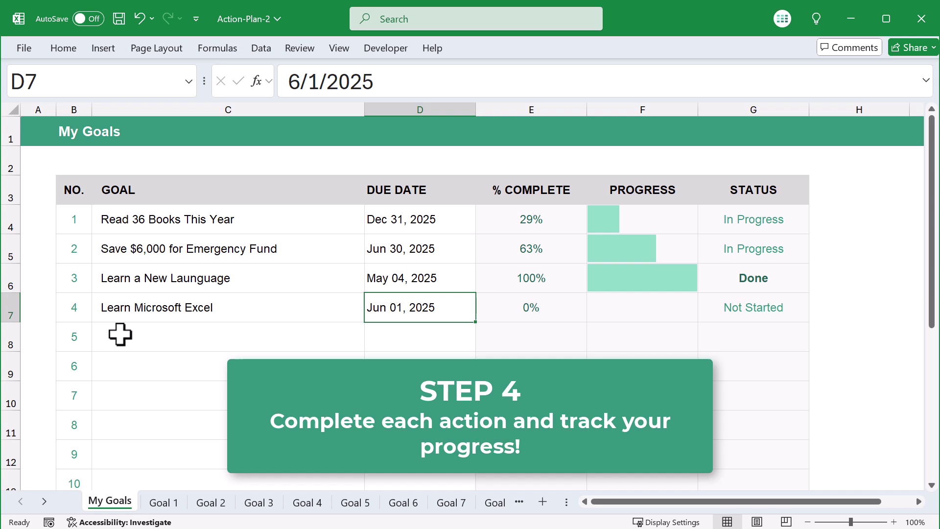
Mark the first two Goal 4 actions 100% complete, correcting an initial 65% on the second
click(78, 312)
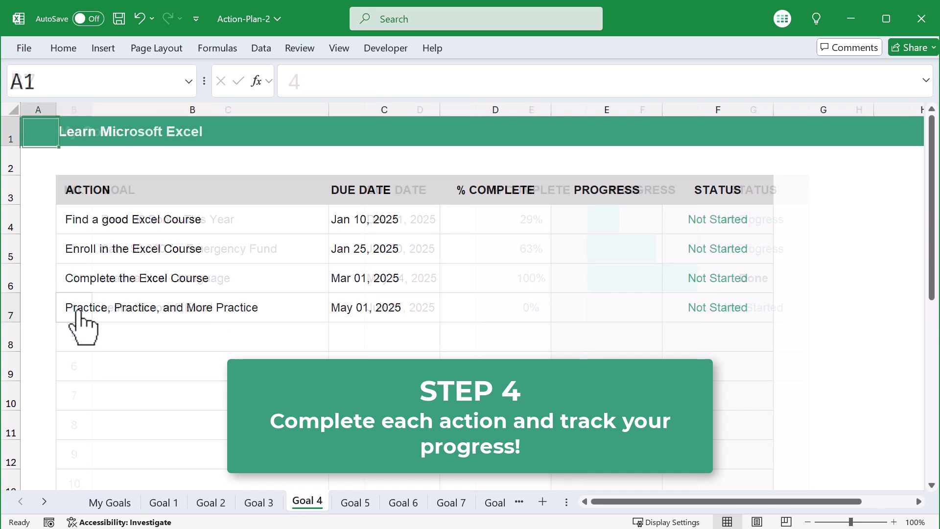
click(499, 218)
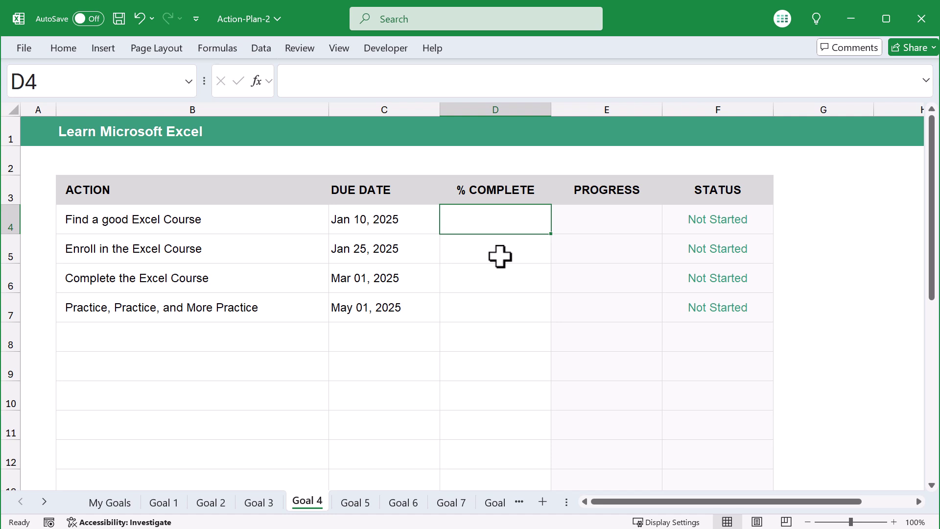
text(100%)
key(Return)
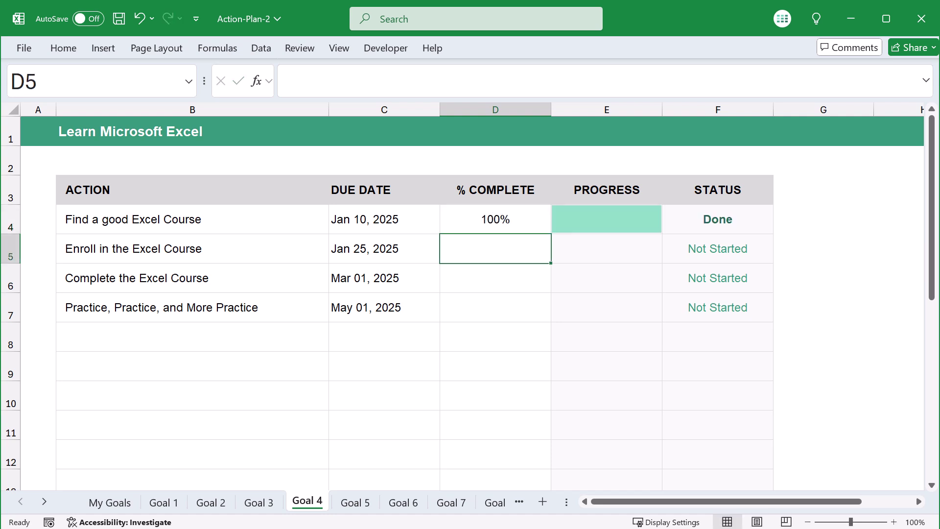
text(65%)
key(Return)
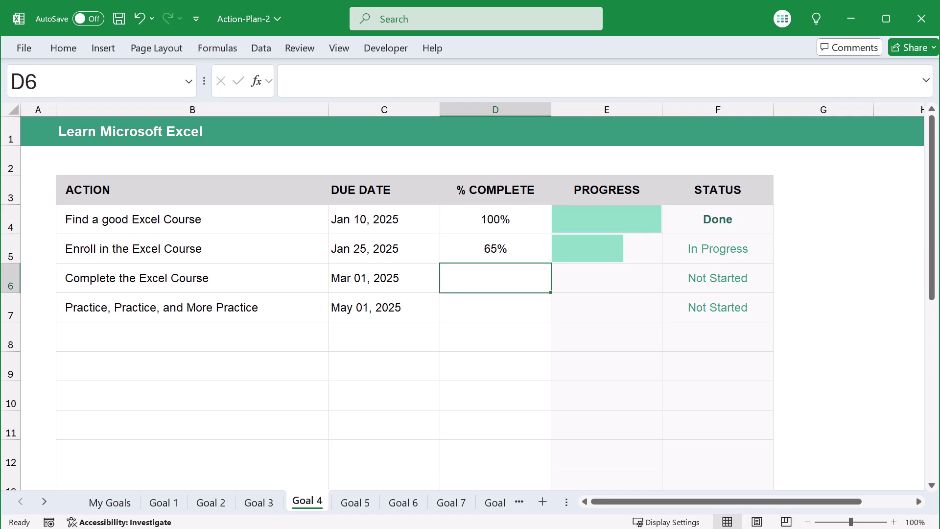
click(496, 248)
text(100)
key(Return)
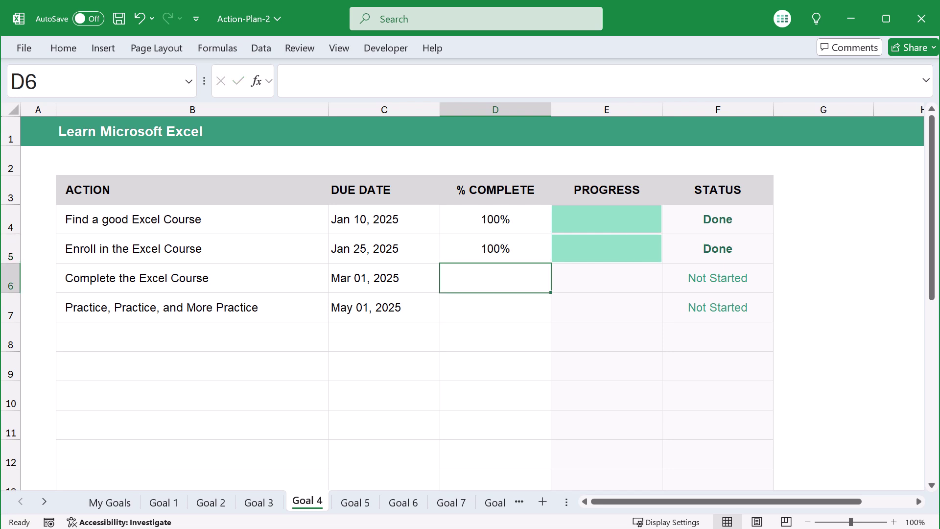
Set the course-completion action to 100%, after trying 50% and 75%
text(50%)
key(Return)
click(496, 278)
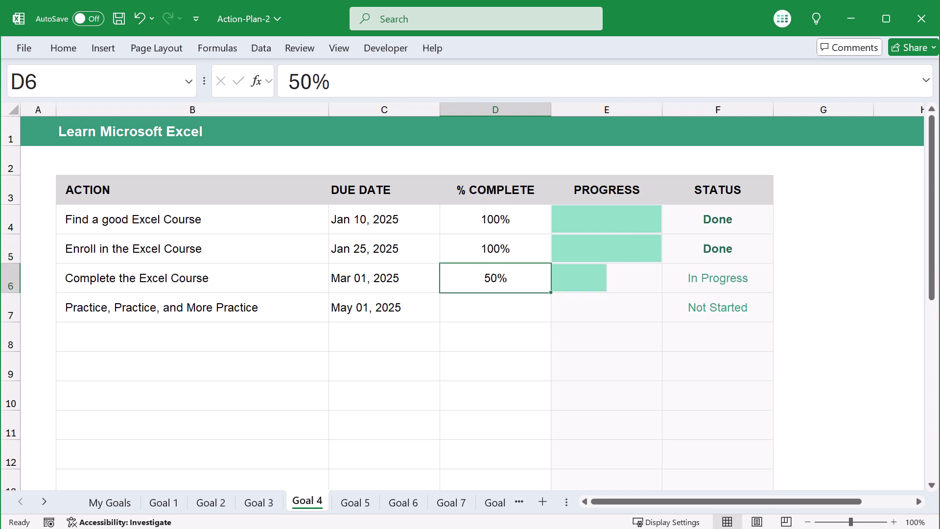
text(75)
key(Return)
click(495, 278)
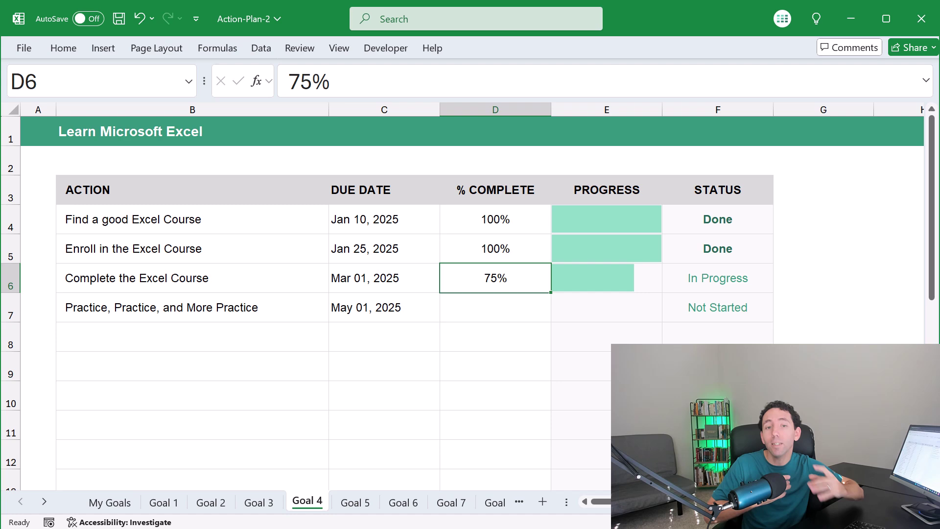
text(100)
key(Return)
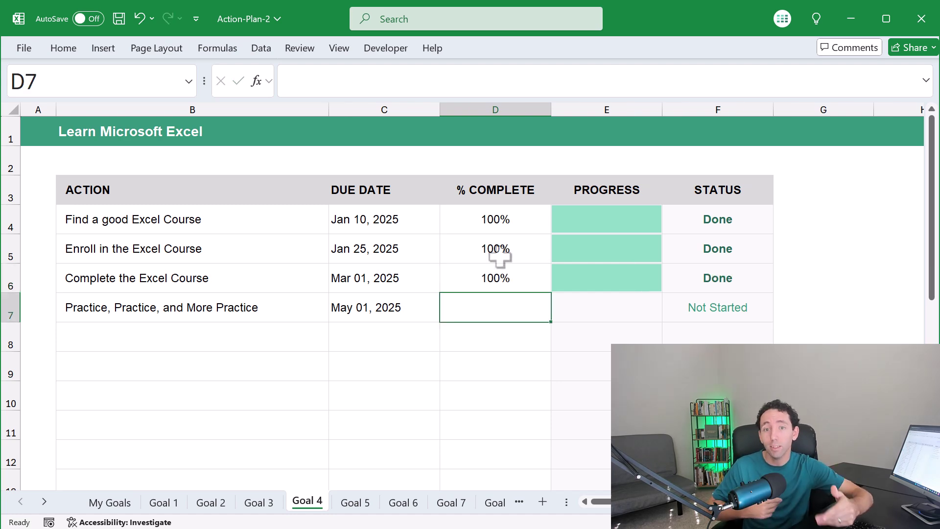
Inspect goal 4's progress bar and status formulas in F7 and G7 on My Goals
click(127, 503)
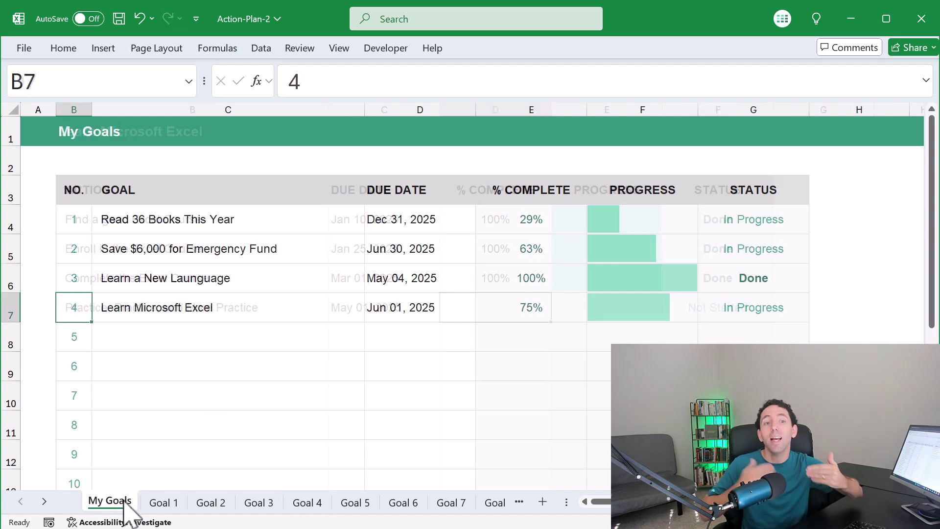
click(657, 318)
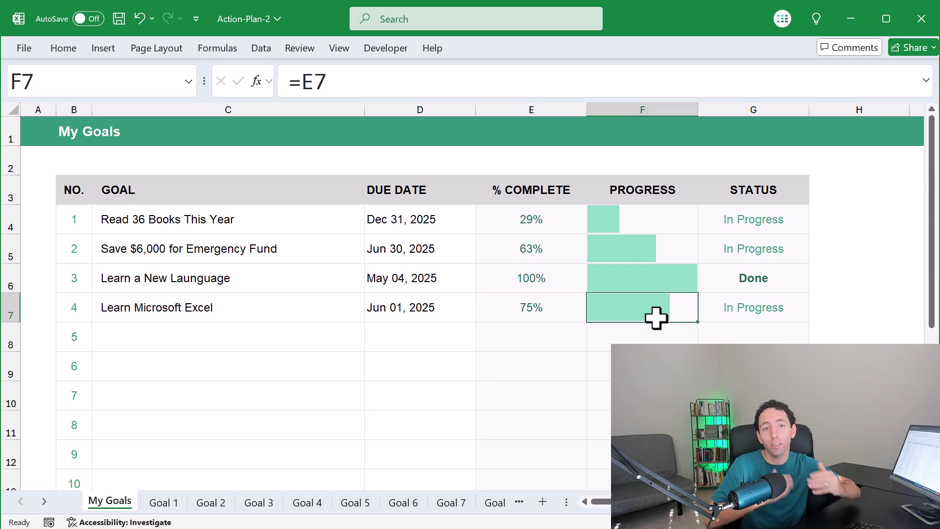
click(740, 315)
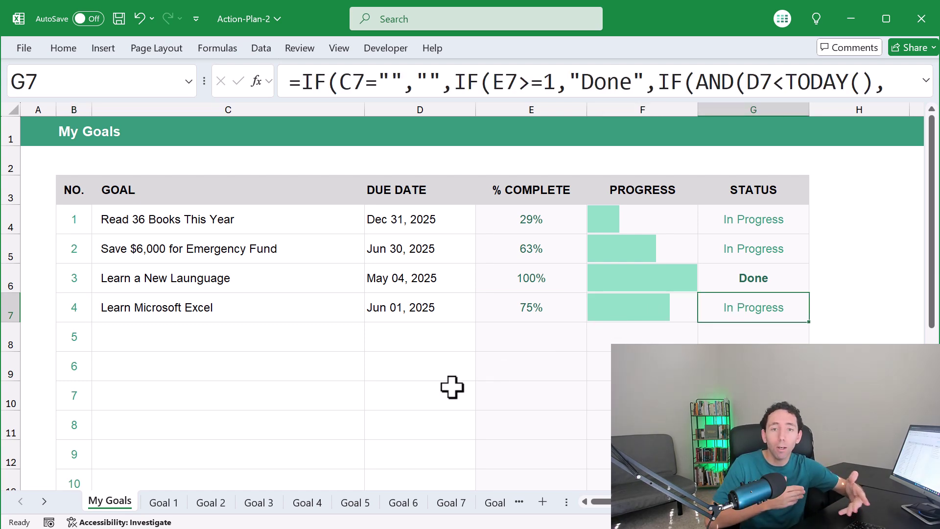
Set the practice action on Goal 4 to 100% complete
click(74, 312)
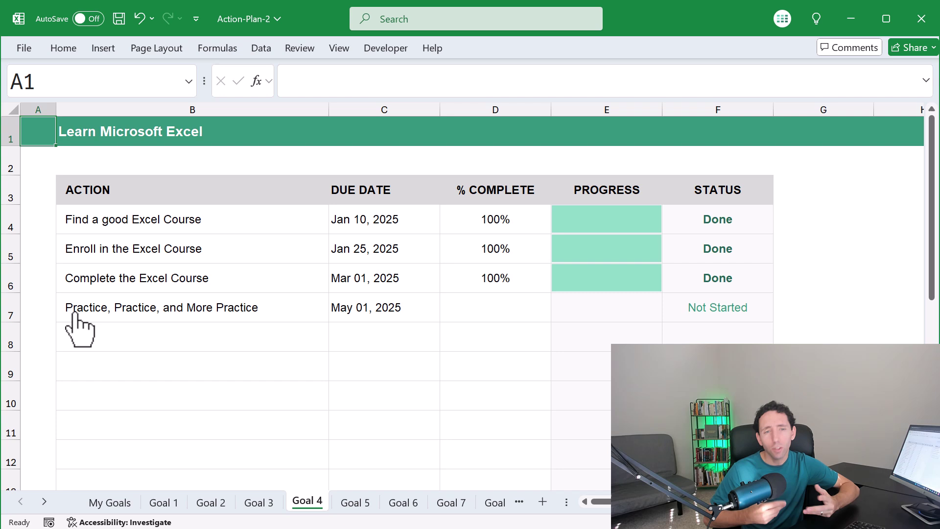
click(491, 308)
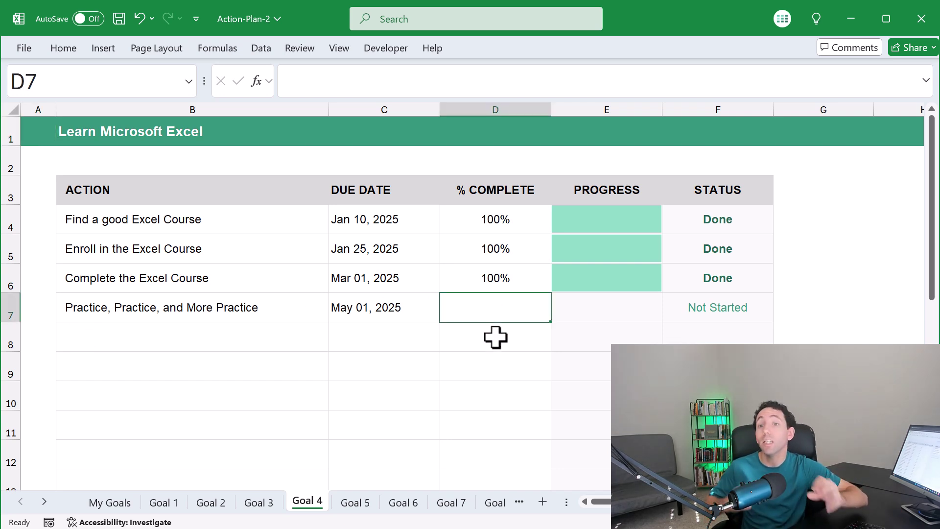
text(100)
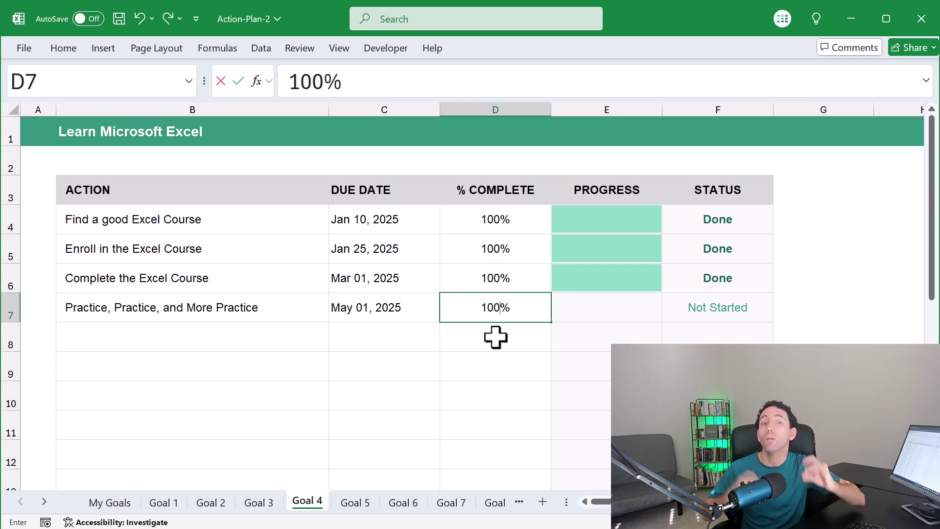
key(Return)
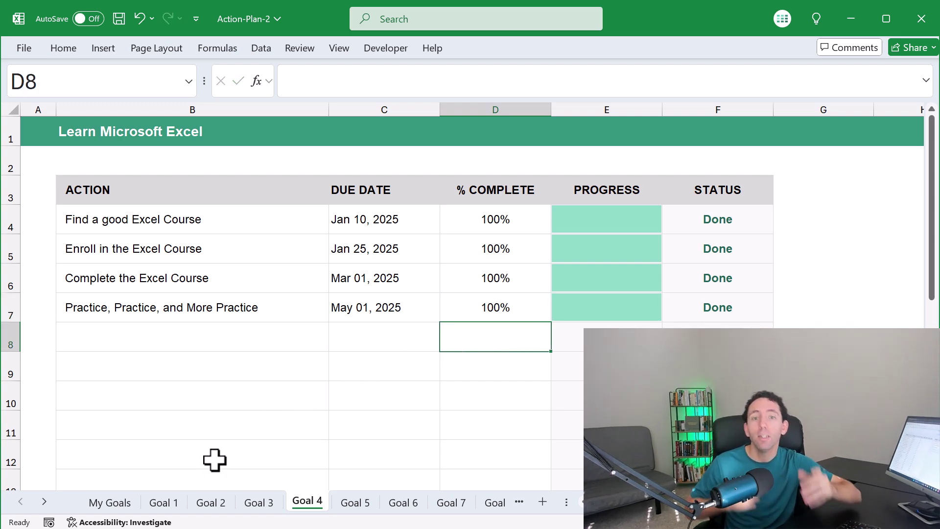